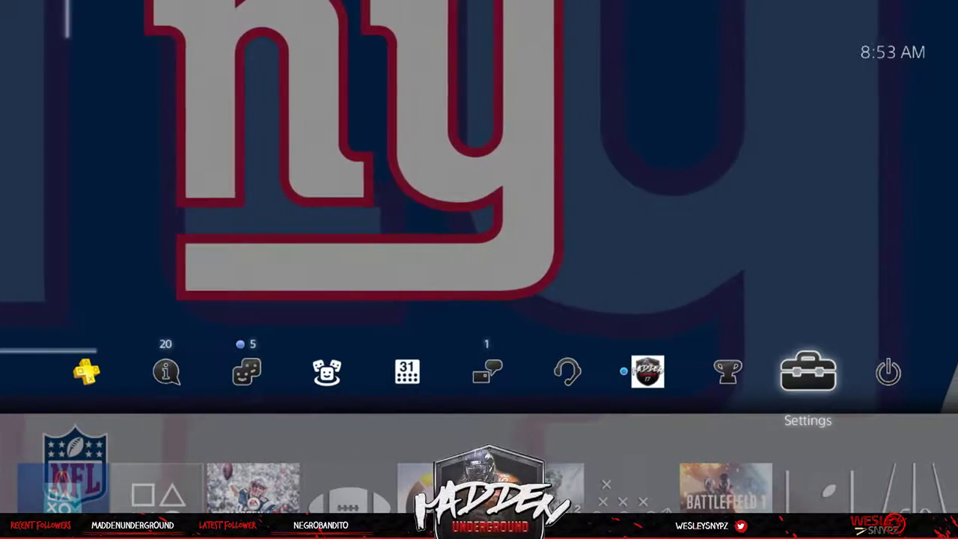
# Step: Browse the home screen's games and apps row between Madden NFL 17 and Battlefield 1
pyautogui.press('Down')
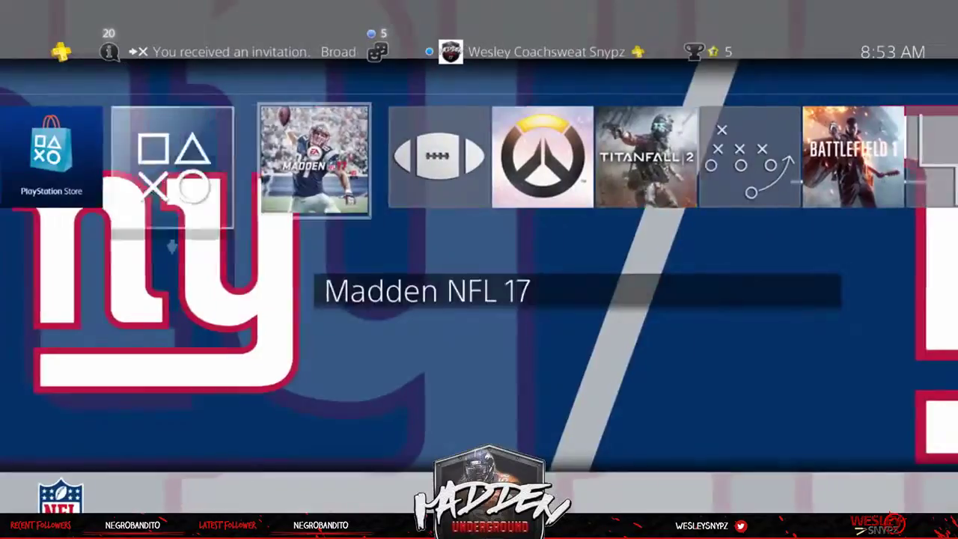
pyautogui.press('Right')
pyautogui.press('Right')
pyautogui.press('Left')
pyautogui.press('Left')
pyautogui.press('Up')
pyautogui.press('Right')
pyautogui.press('Left')
pyautogui.press('Left')
pyautogui.press('Left')
pyautogui.press('Left')
pyautogui.press('Left')
pyautogui.press('Left')
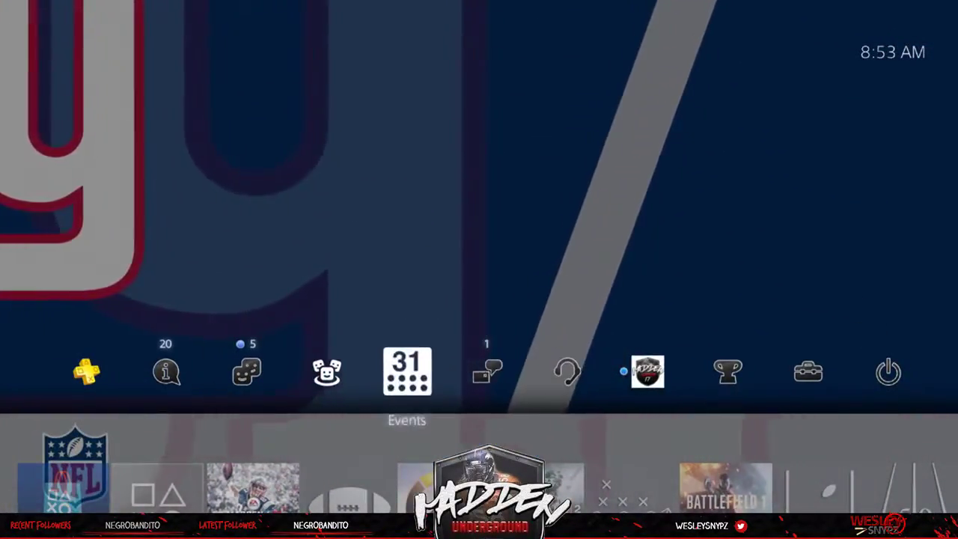
pyautogui.press('Down')
pyautogui.press('Left')
pyautogui.press('Right')
pyautogui.press('Right')
pyautogui.press('Right')
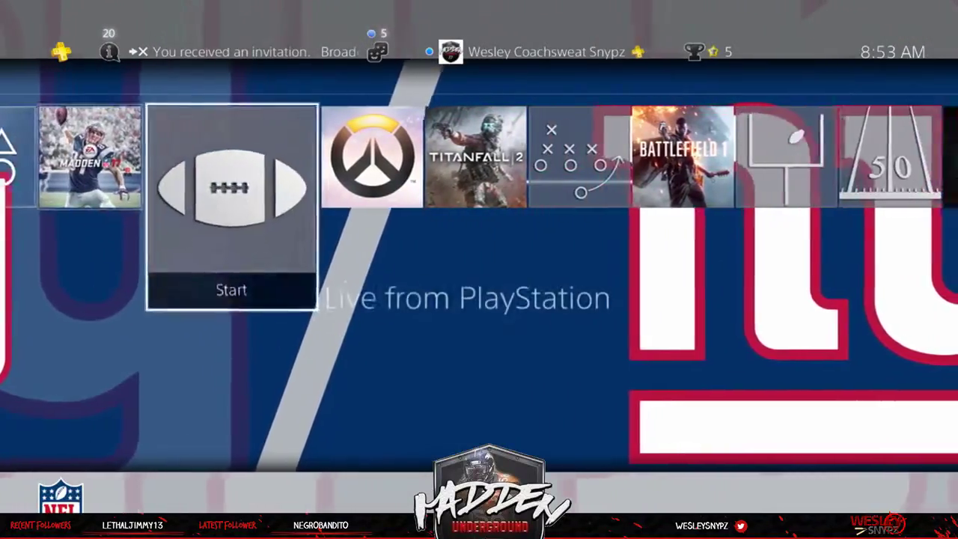
pyautogui.press('Left')
pyautogui.press('Right')
pyautogui.press('Right')
pyautogui.press('Right')
pyautogui.press('Right')
pyautogui.press('Right')
pyautogui.press('Right')
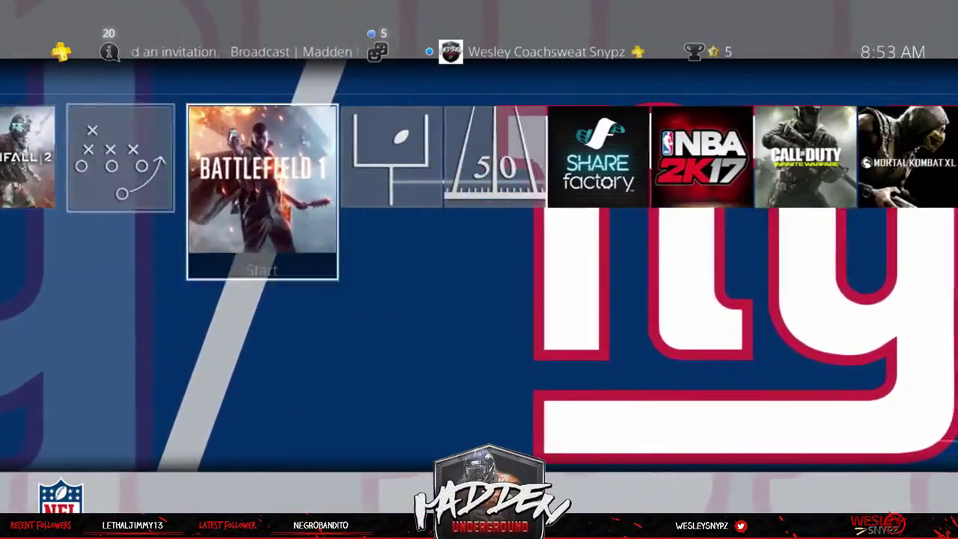
pyautogui.press('Right')
pyautogui.press('Right')
pyautogui.press('Left')
pyautogui.press('Left')
pyautogui.press('Left')
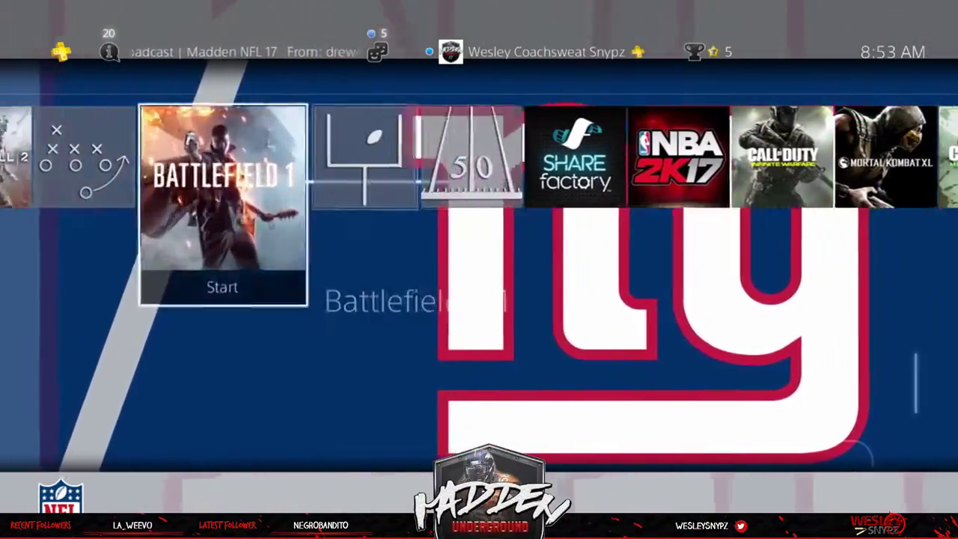
pyautogui.press('Left')
pyautogui.press('Left')
pyautogui.press('Left')
# Step: Go up to the system function area and open Settings
pyautogui.press('Left')
pyautogui.press('Up')
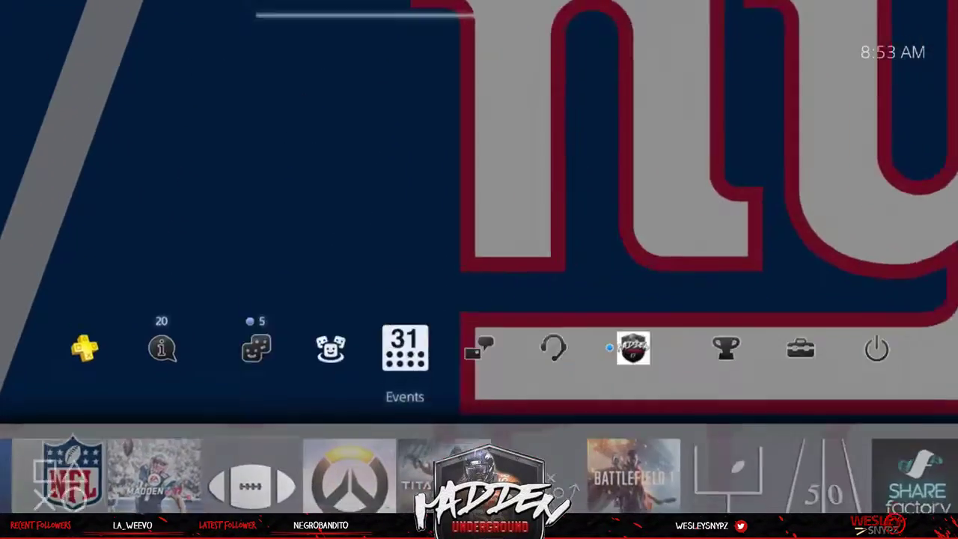
pyautogui.press('Left')
pyautogui.press('Right')
pyautogui.press('Right')
pyautogui.press('Right')
pyautogui.press('Right')
pyautogui.press('Right')
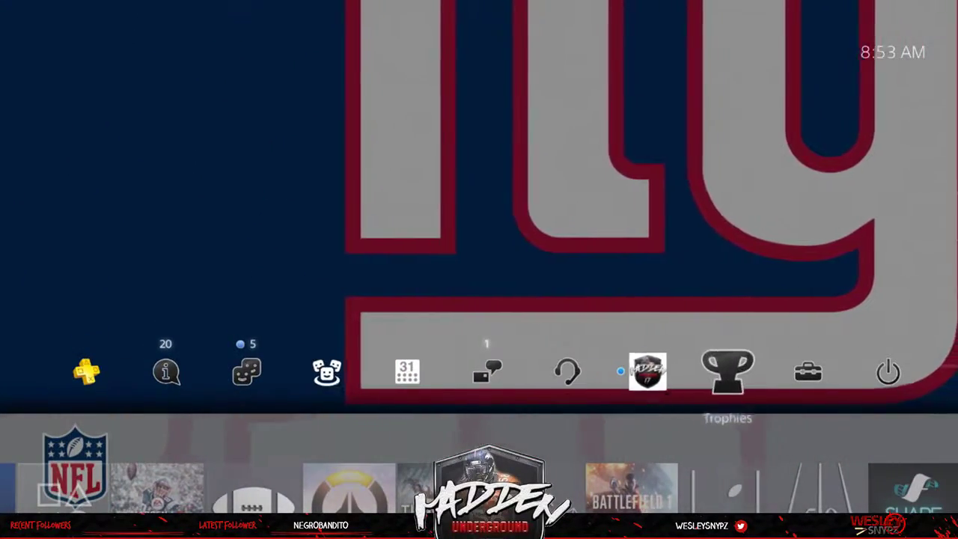
pyautogui.press('Right')
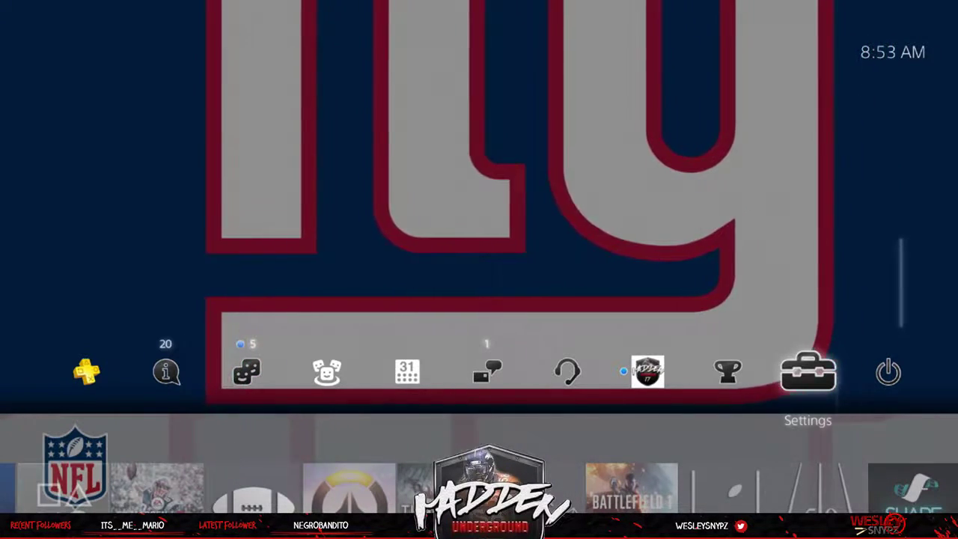
pyautogui.press('Return')
# Step: Select Sharing and Broadcasts in the Settings list and open it
pyautogui.press('Up')
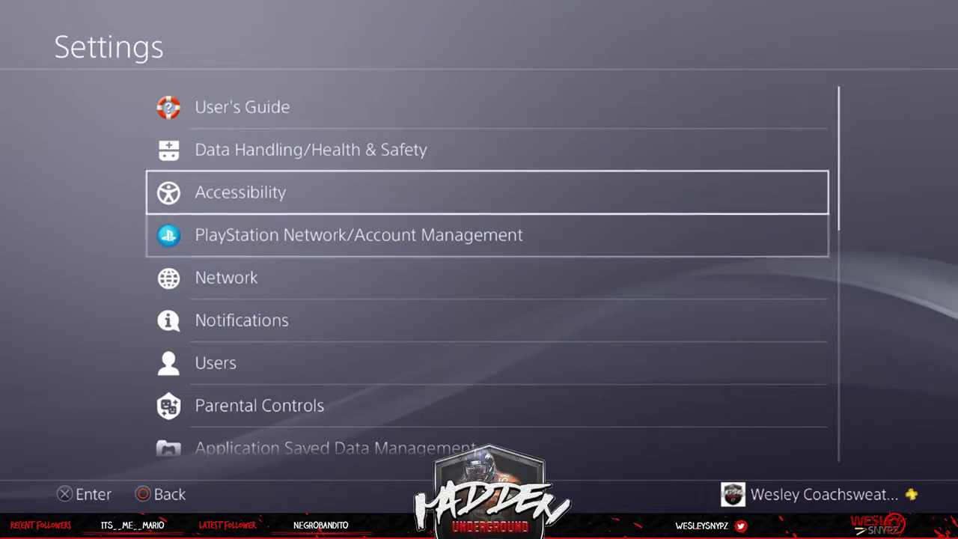
pyautogui.press('Up')
pyautogui.press('Up')
pyautogui.press('Down')
pyautogui.press('Down')
pyautogui.press('Down')
pyautogui.press('Down')
pyautogui.press('Down')
pyautogui.press('Down')
pyautogui.press('Down')
pyautogui.press('Down')
pyautogui.press('Down')
pyautogui.press('Down')
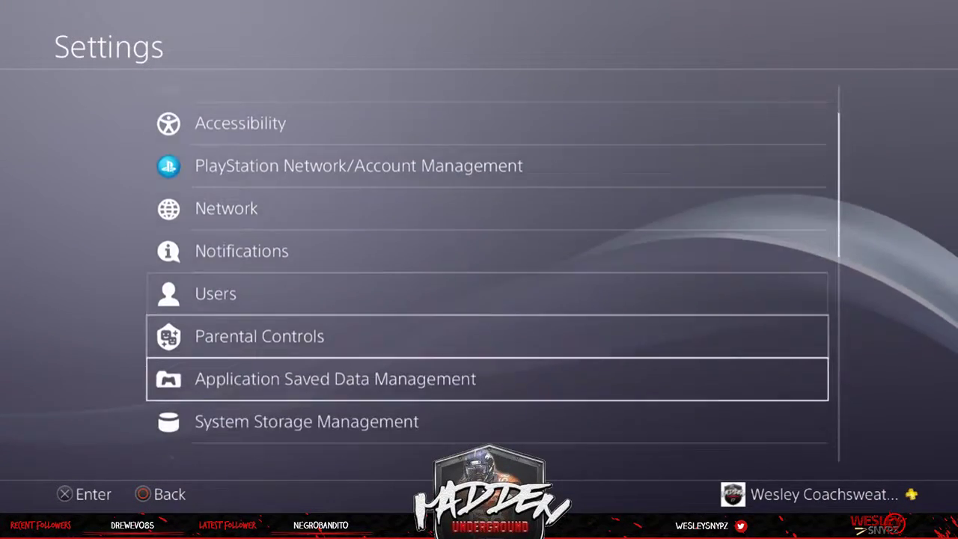
pyautogui.press('Down')
pyautogui.press('Down')
pyautogui.press('Down')
pyautogui.press('Down')
pyautogui.press('Down')
pyautogui.press('Up')
pyautogui.press('Up')
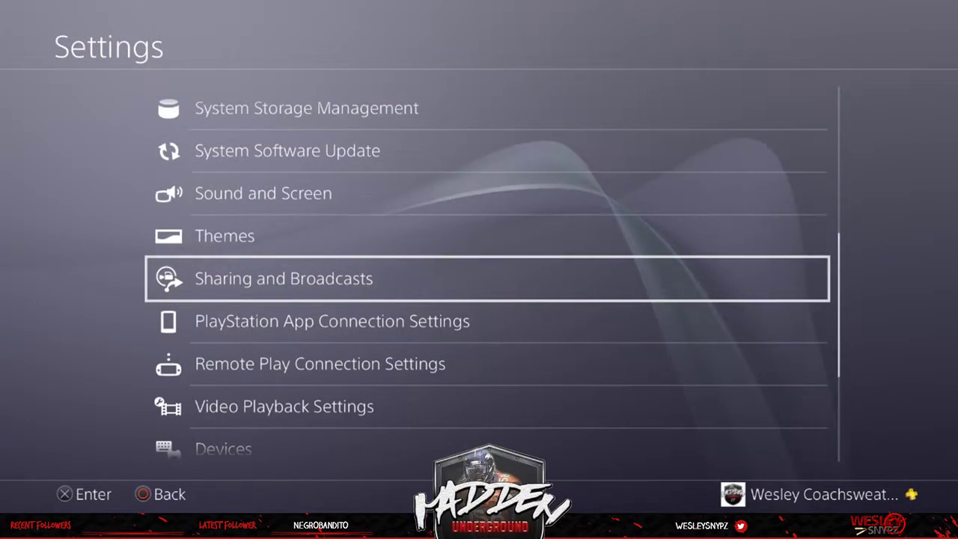
pyautogui.press('Return')
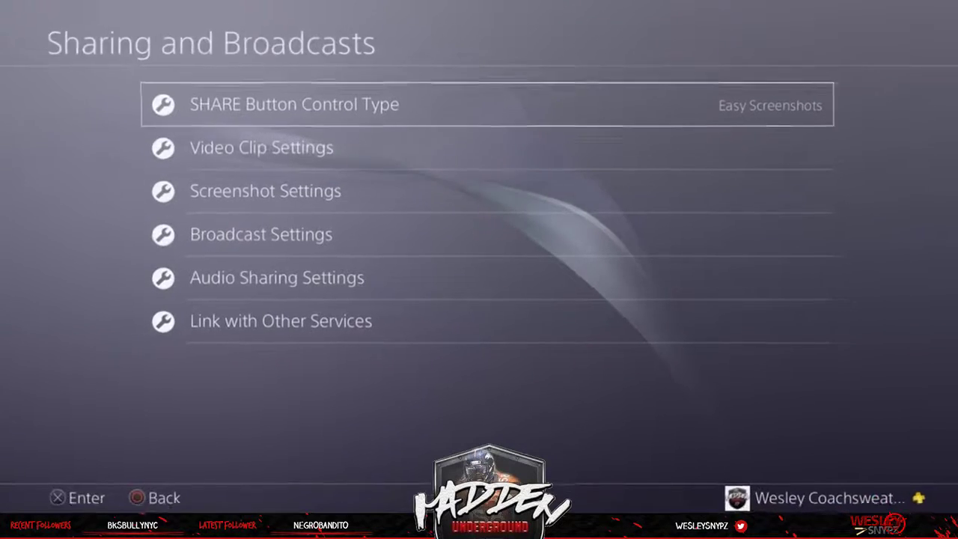
# Step: Move past the broadcast and audio options to Link with Other Services and open it
pyautogui.press('Down')
pyautogui.press('Down')
pyautogui.press('Down')
pyautogui.press('Down')
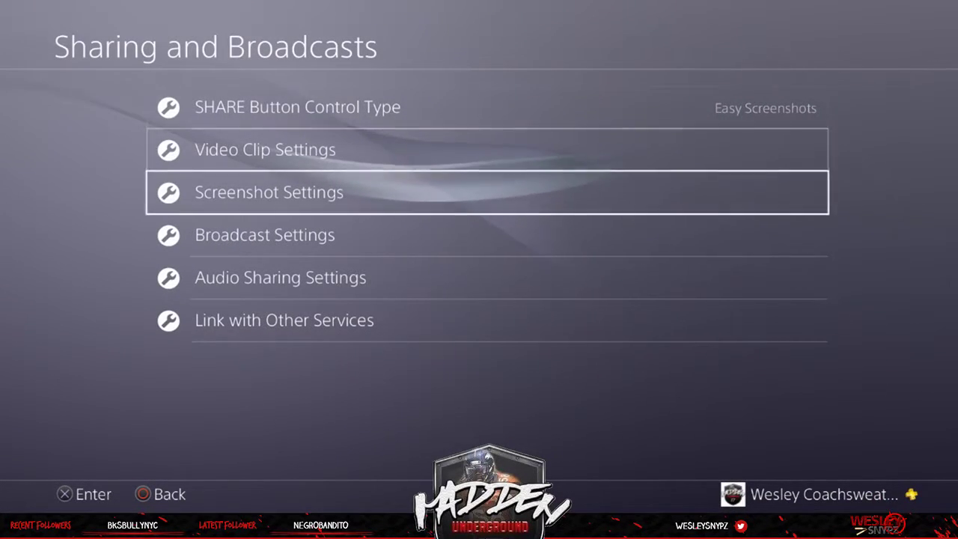
pyautogui.press('Up')
pyautogui.press('Up')
pyautogui.press('Up')
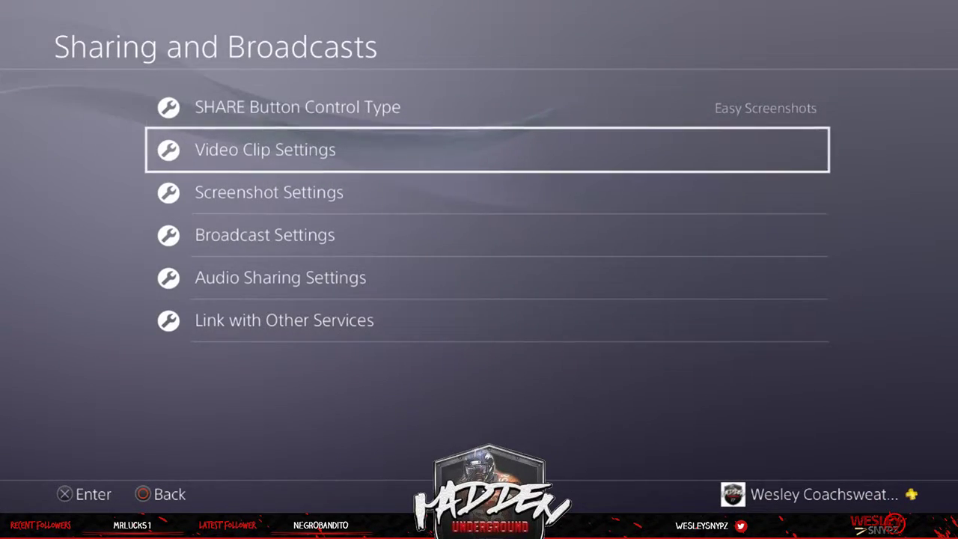
pyautogui.press('Down')
pyautogui.press('Down')
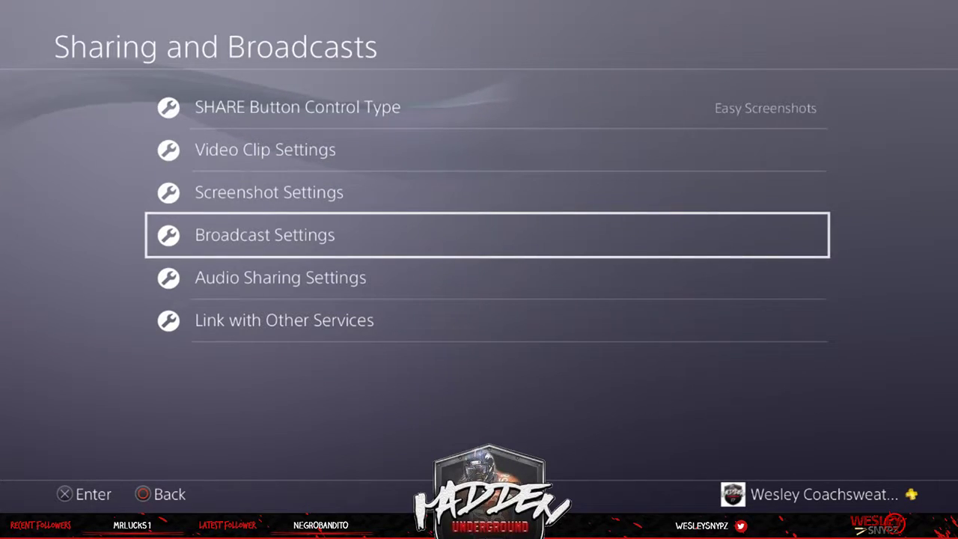
pyautogui.press('Down')
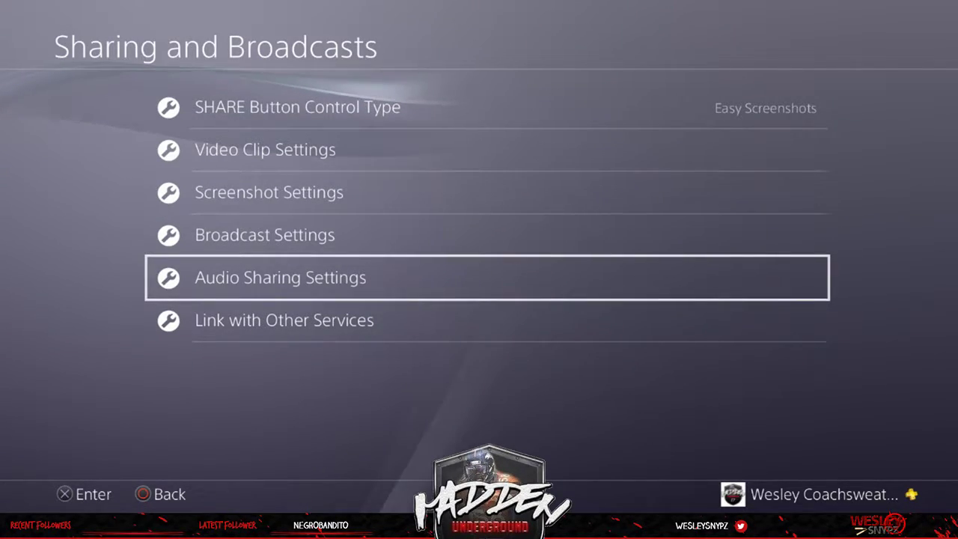
pyautogui.press('Down')
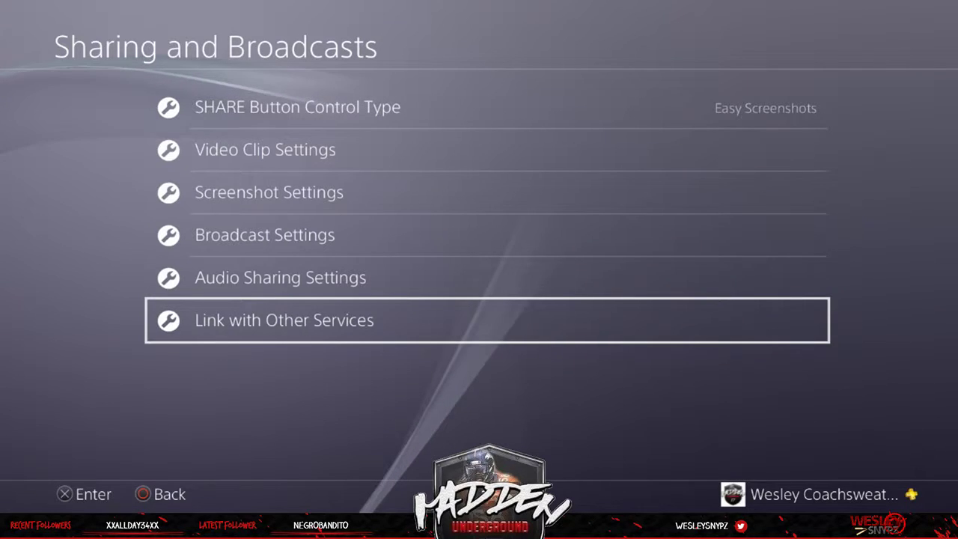
pyautogui.press('Up')
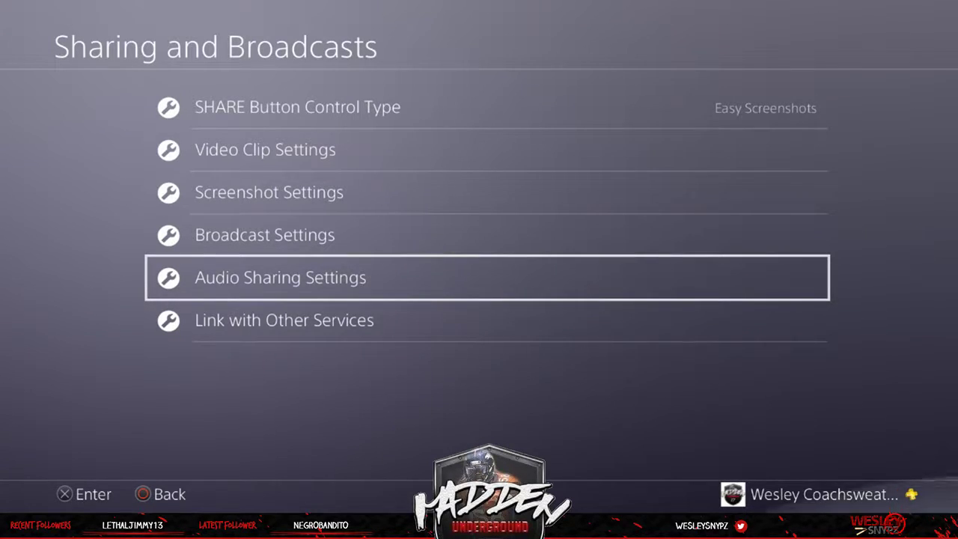
pyautogui.press('Down')
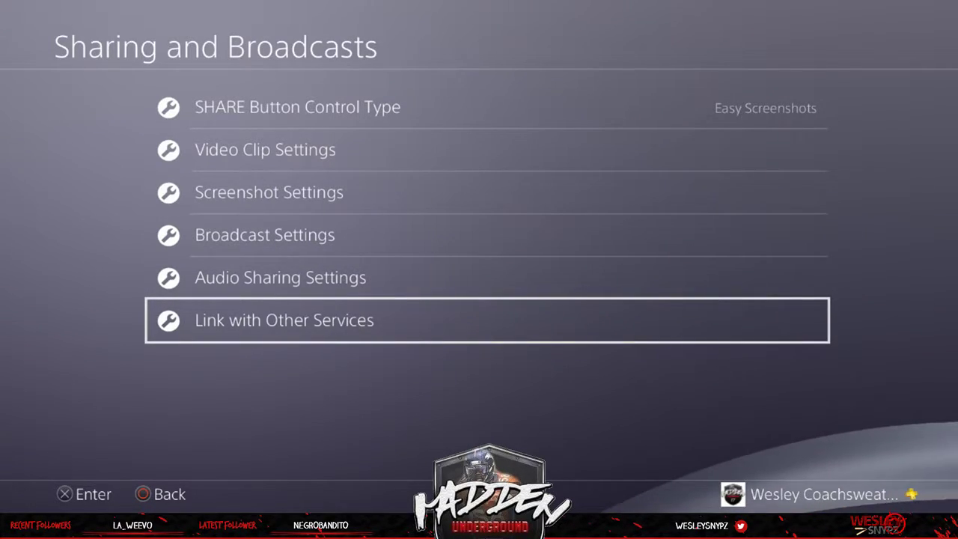
pyautogui.press('Return')
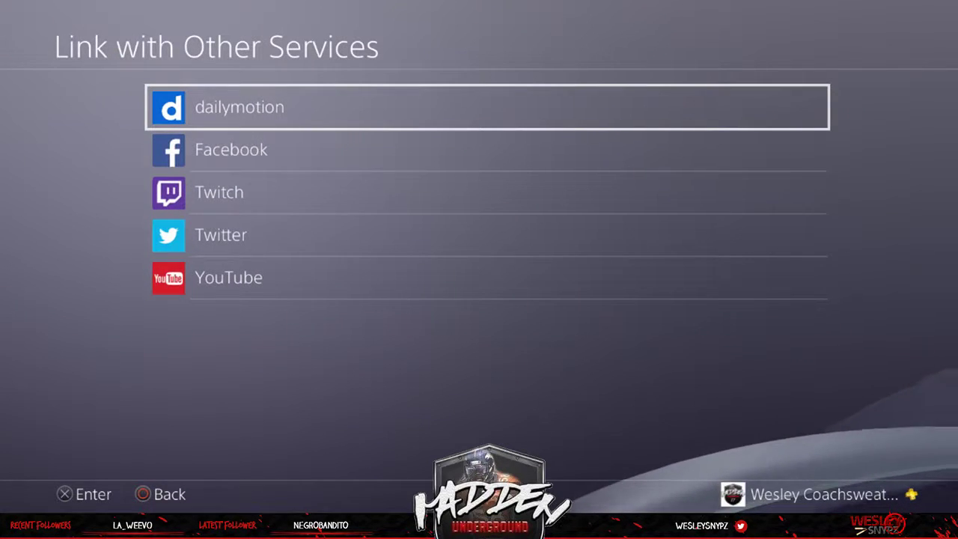
# Step: Select Twitch in the linked services list and open its settings
pyautogui.press('Down')
pyautogui.press('Down')
pyautogui.press('Down')
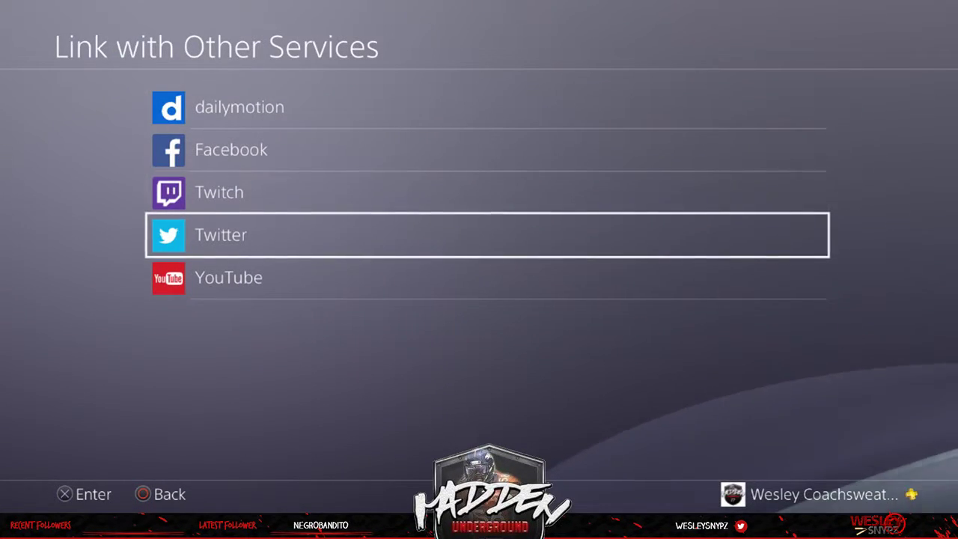
pyautogui.press('Up')
pyautogui.press('Up')
pyautogui.press('Down')
pyautogui.press('Down')
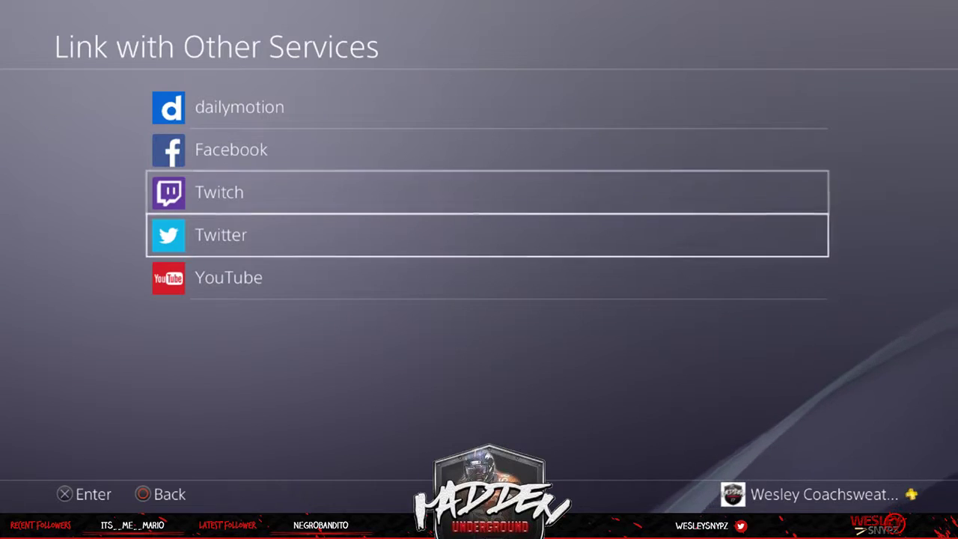
pyautogui.press('Down')
pyautogui.press('Up')
pyautogui.press('Up')
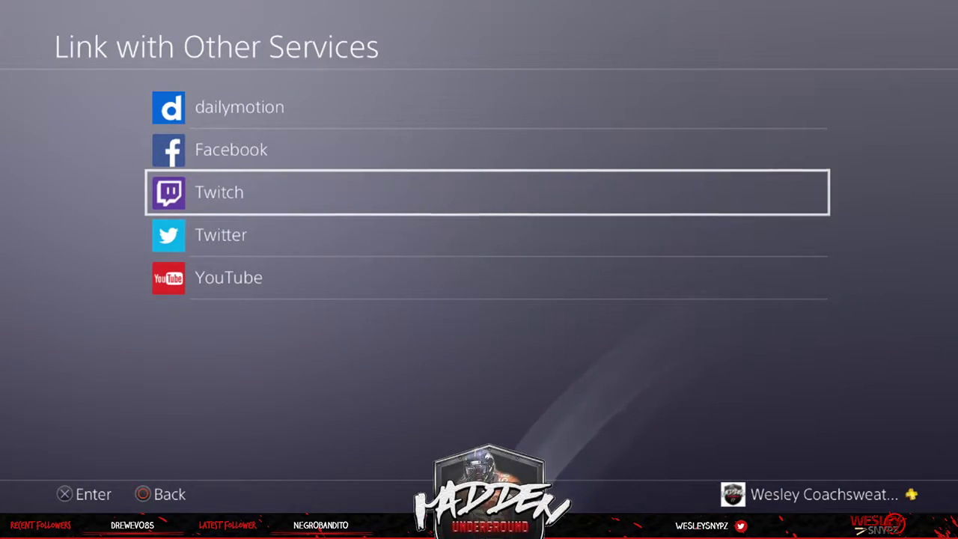
pyautogui.press('Return')
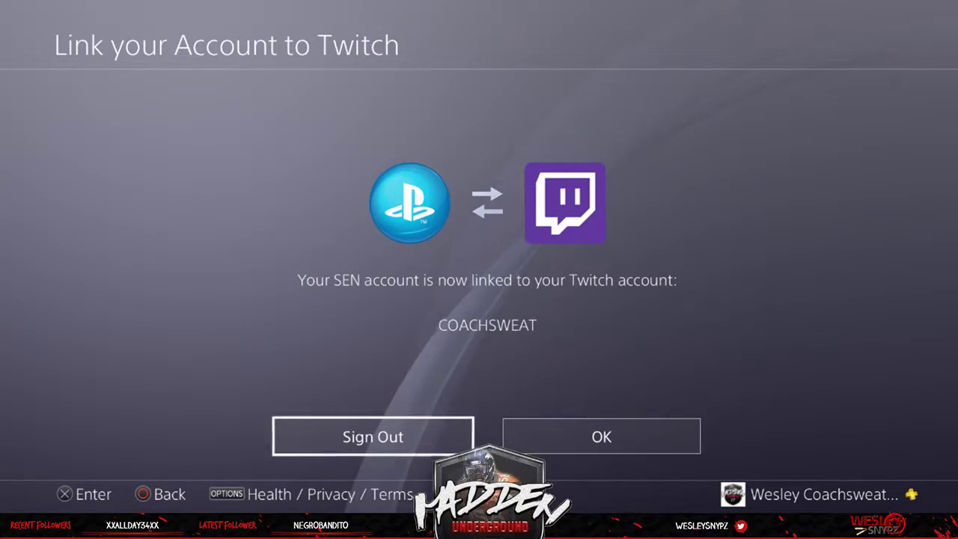
# Step: Sign out of Twitch and confirm Sign Out on the dialog
pyautogui.press('Return')
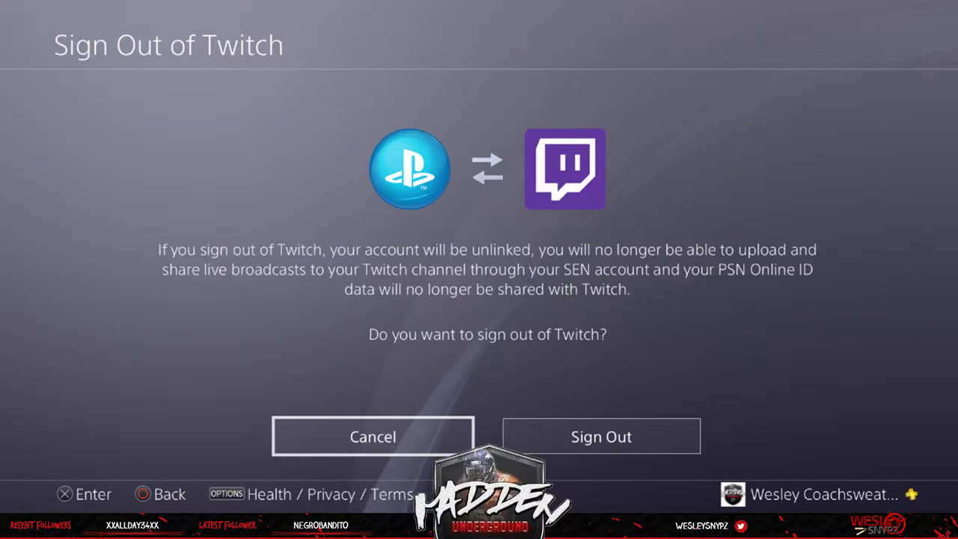
pyautogui.press('Right')
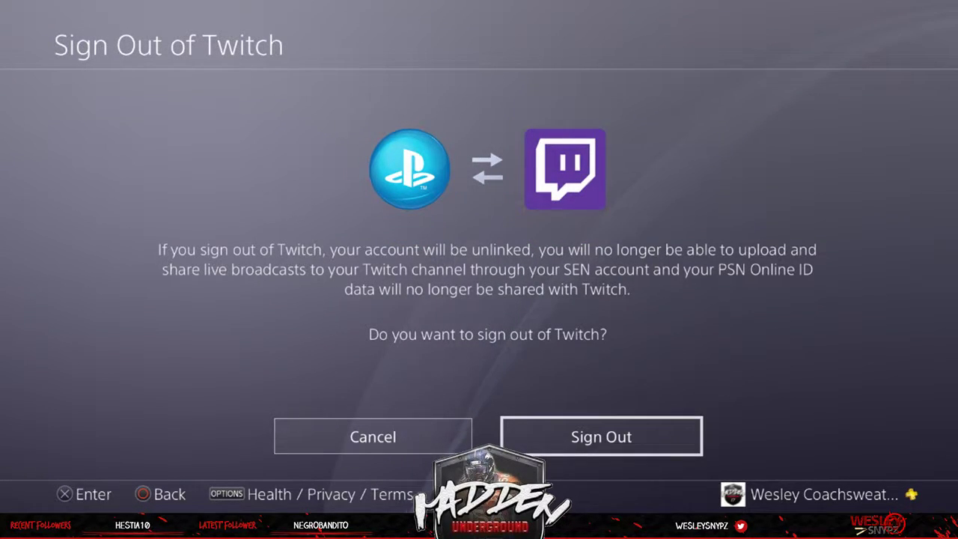
pyautogui.press('Return')
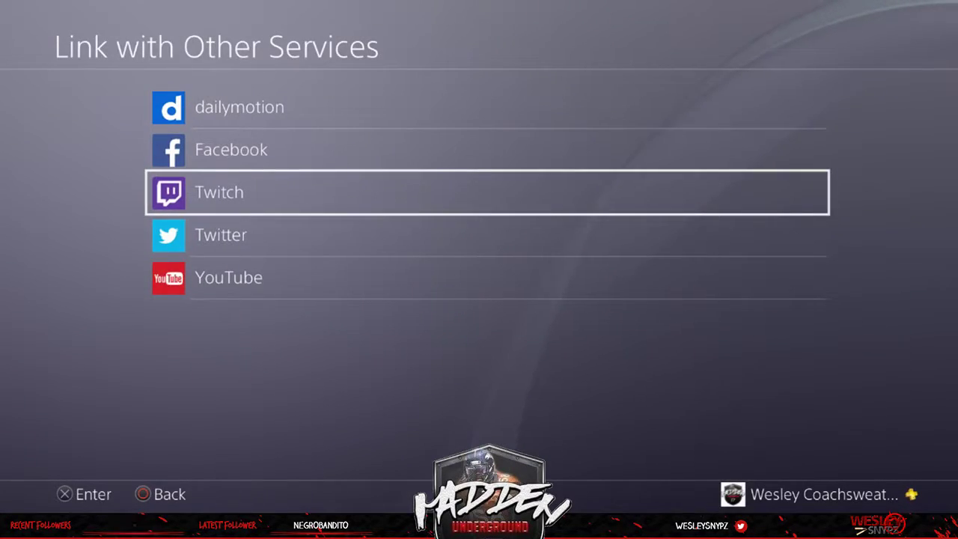
pyautogui.press('Down')
pyautogui.press('Down')
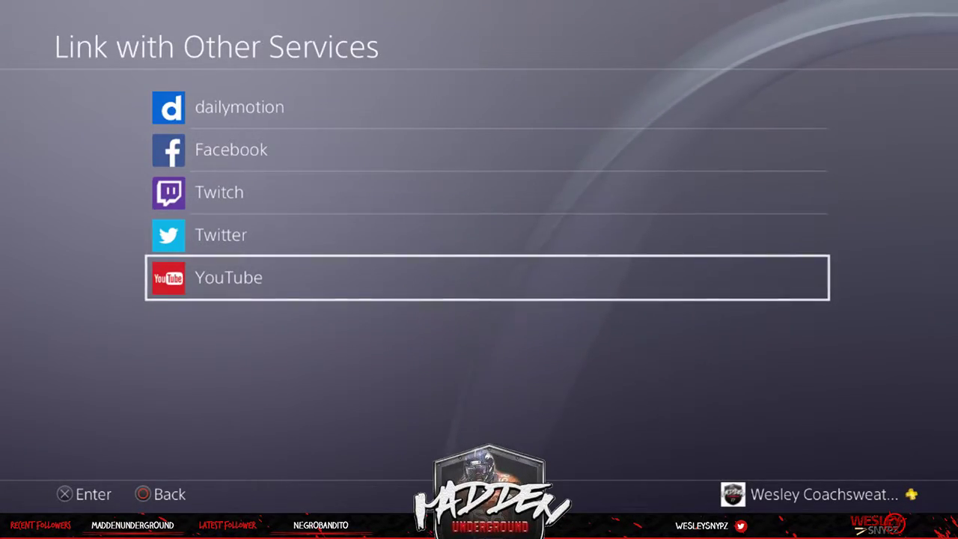
pyautogui.press('Up')
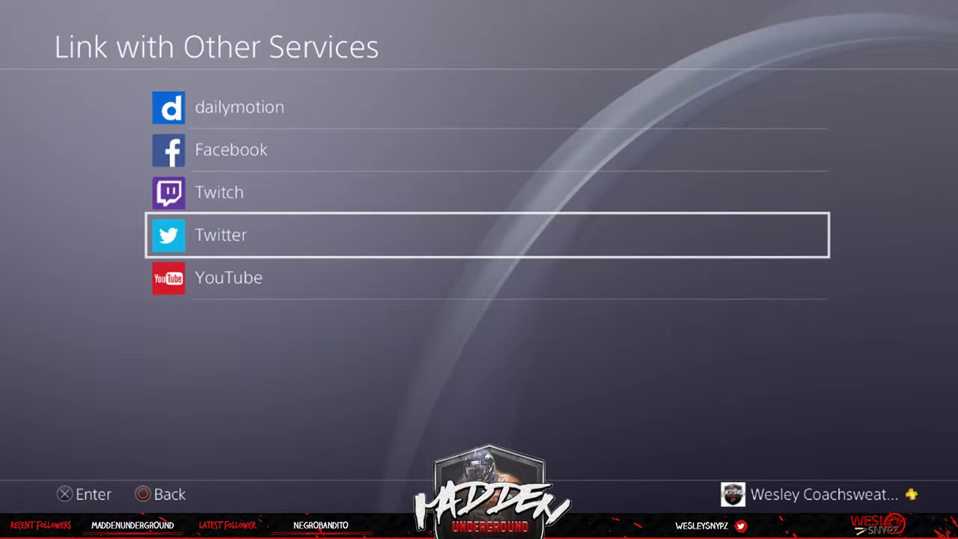
pyautogui.press('Up')
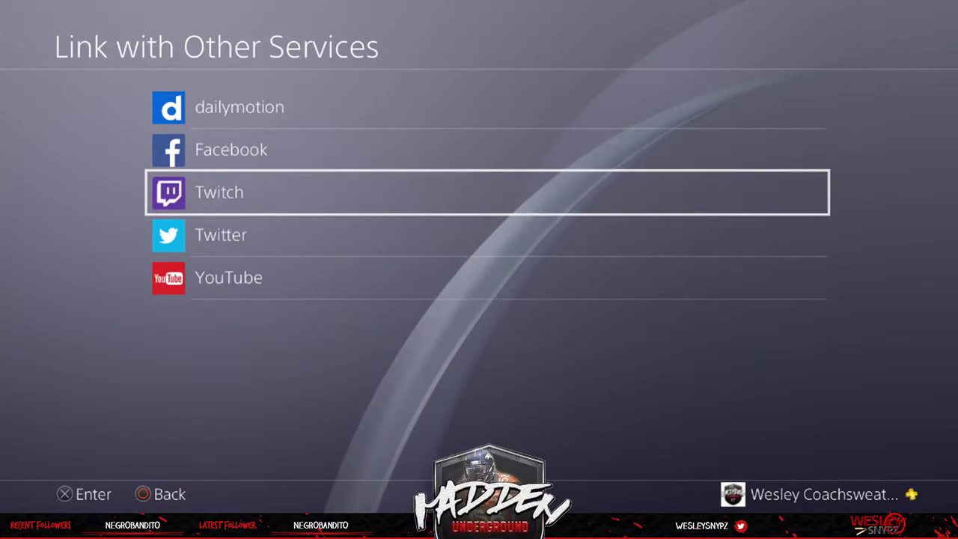
pyautogui.press('Up')
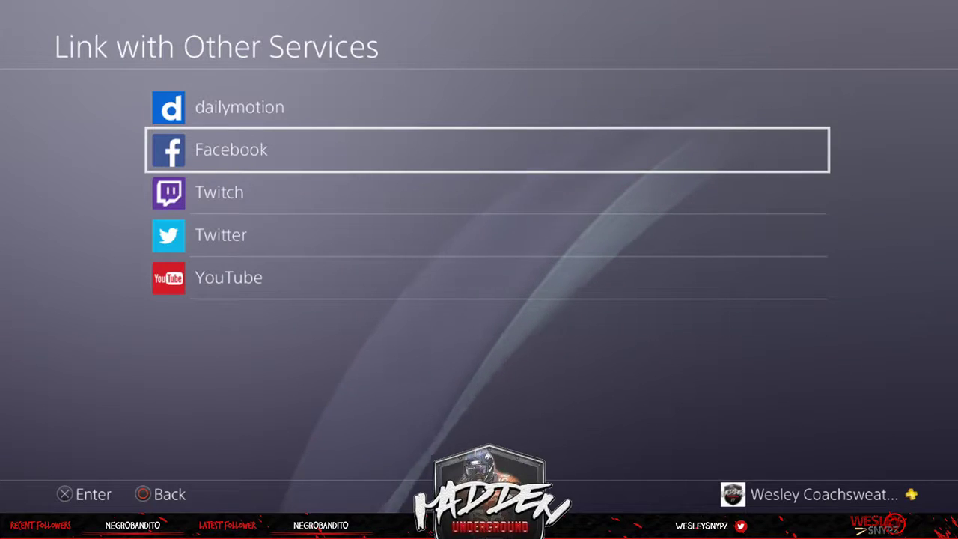
pyautogui.press('Escape')
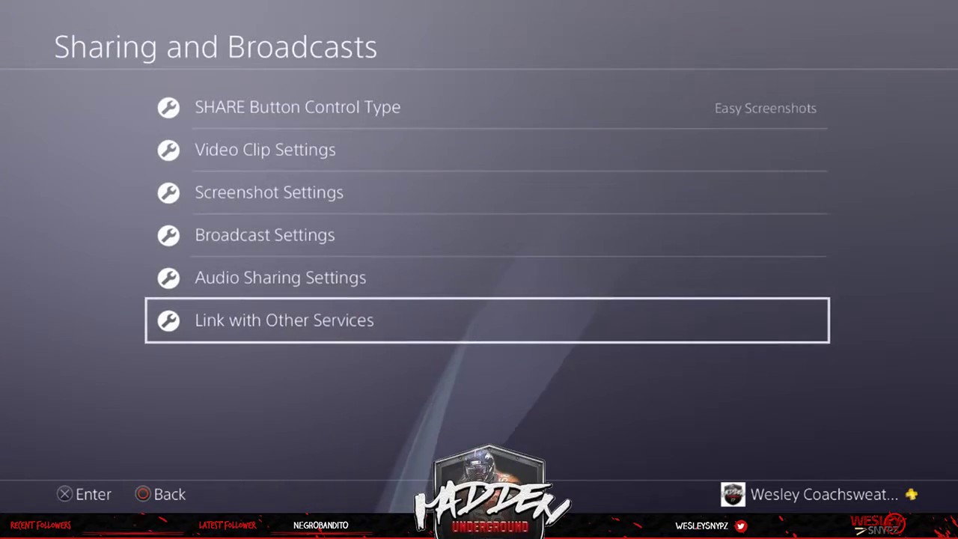
pyautogui.press('Escape')
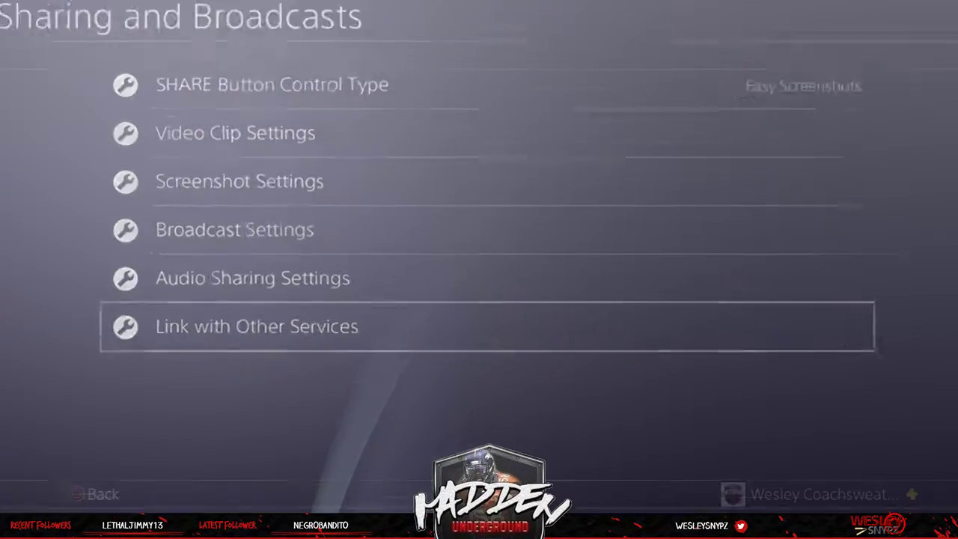
pyautogui.press('Escape')
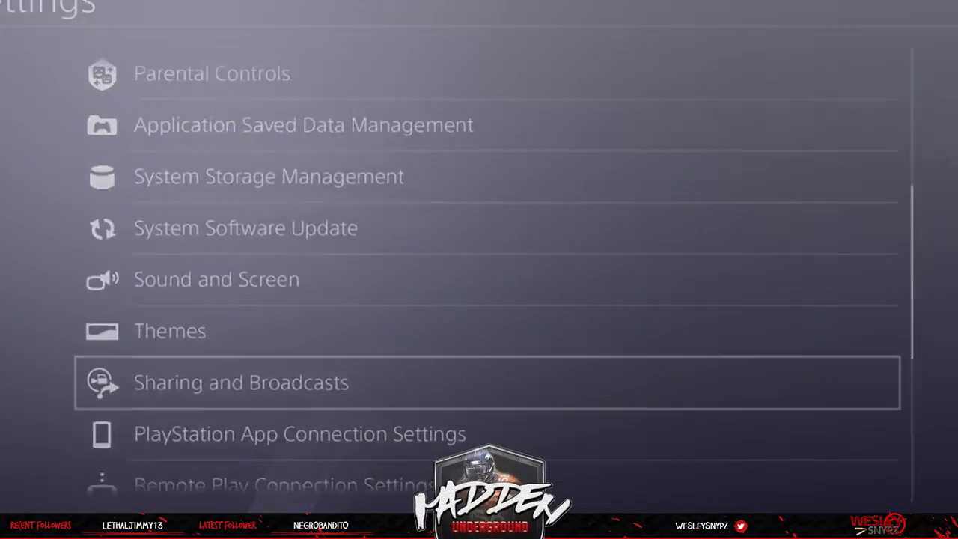
pyautogui.press('Left')
pyautogui.press('Right')
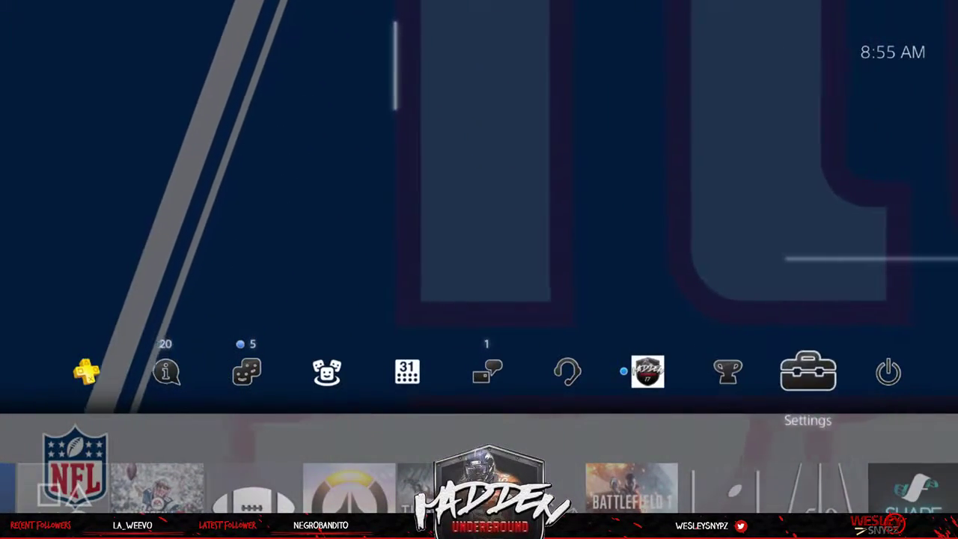
pyautogui.press('Return')
pyautogui.press('Down')
pyautogui.press('Down')
pyautogui.press('Down')
pyautogui.press('Down')
pyautogui.press('Down')
pyautogui.press('Down')
pyautogui.press('Down')
pyautogui.press('Down')
pyautogui.press('Down')
pyautogui.press('Down')
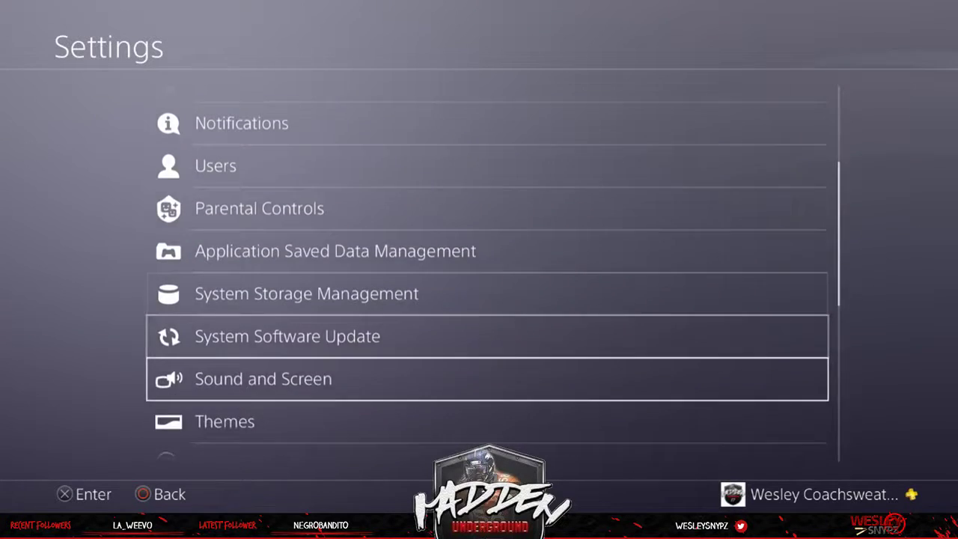
pyautogui.press('Return')
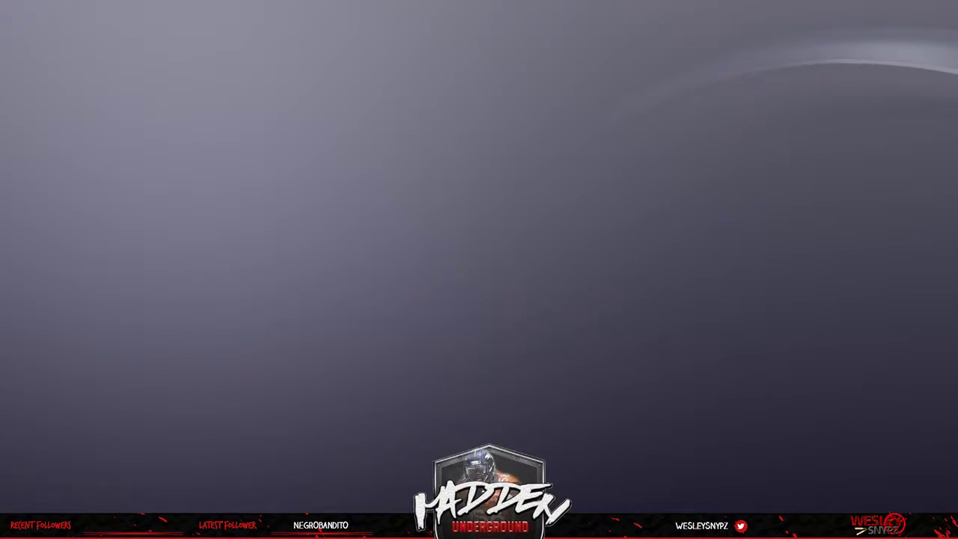
pyautogui.press('Down')
pyautogui.press('Down')
pyautogui.press('Down')
pyautogui.press('Down')
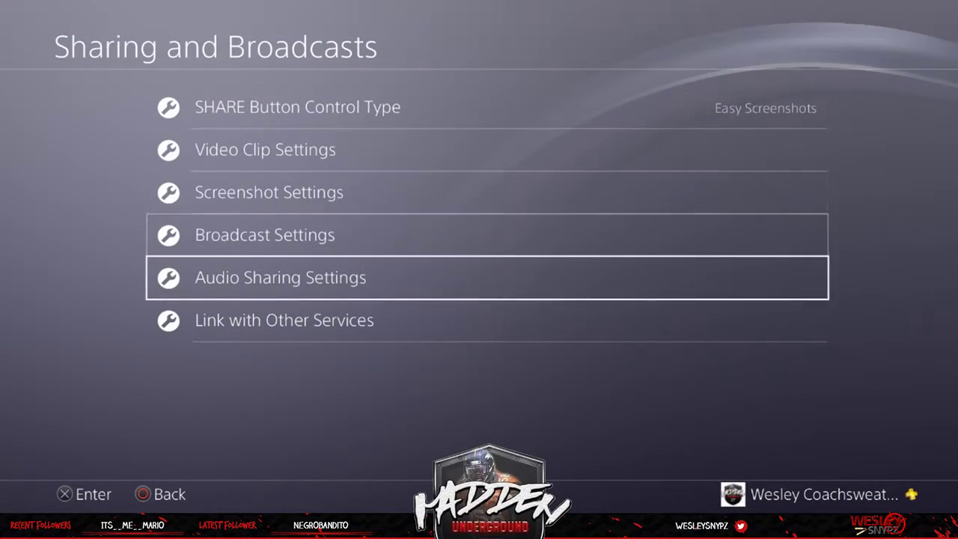
pyautogui.press('Down')
# Step: Reopen Link with Other Services, open the Twitch entry, and choose Sign In
pyautogui.press('Return')
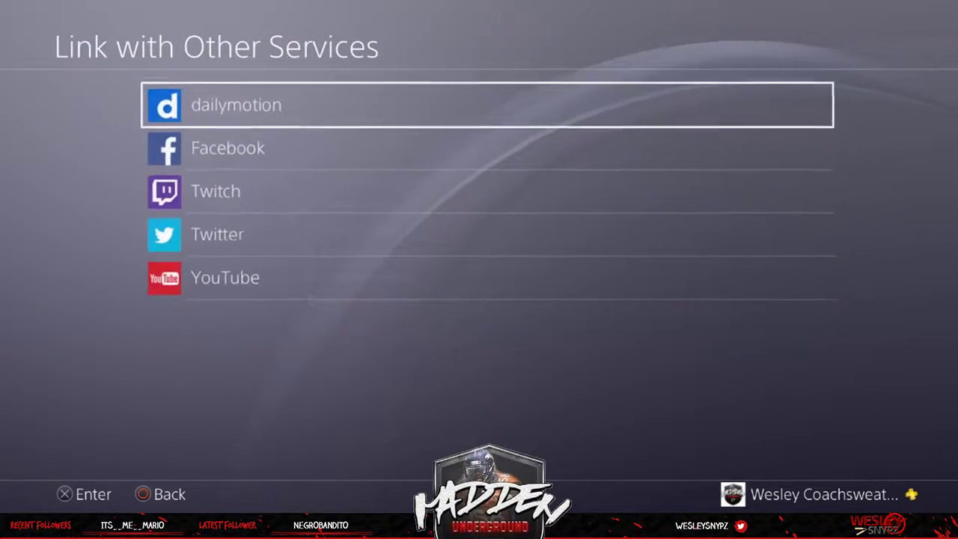
pyautogui.press('Down')
pyautogui.press('Down')
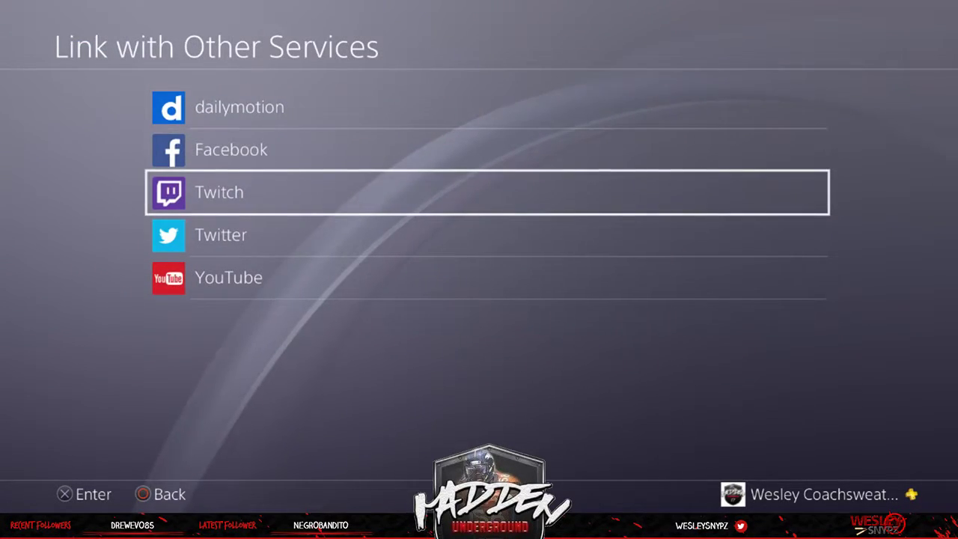
pyautogui.press('Return')
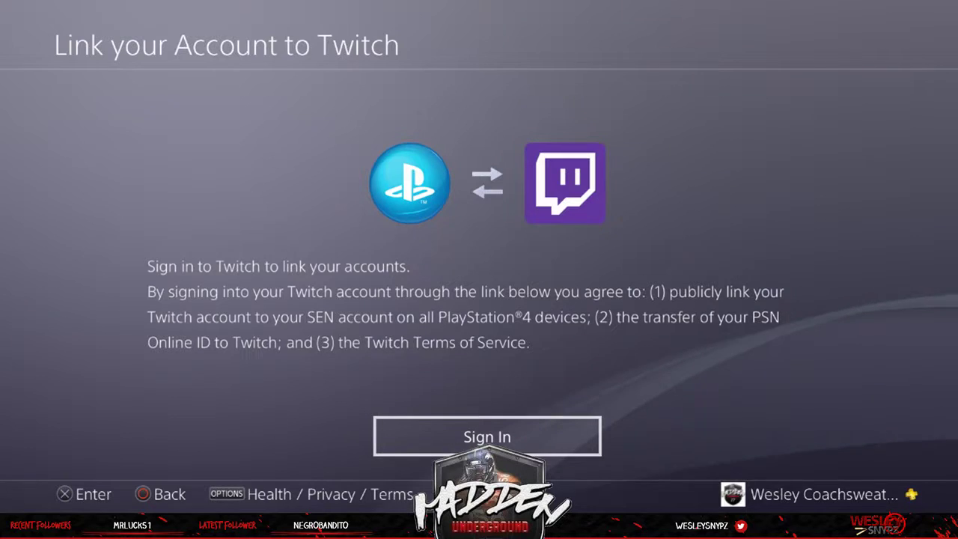
pyautogui.press('Return')
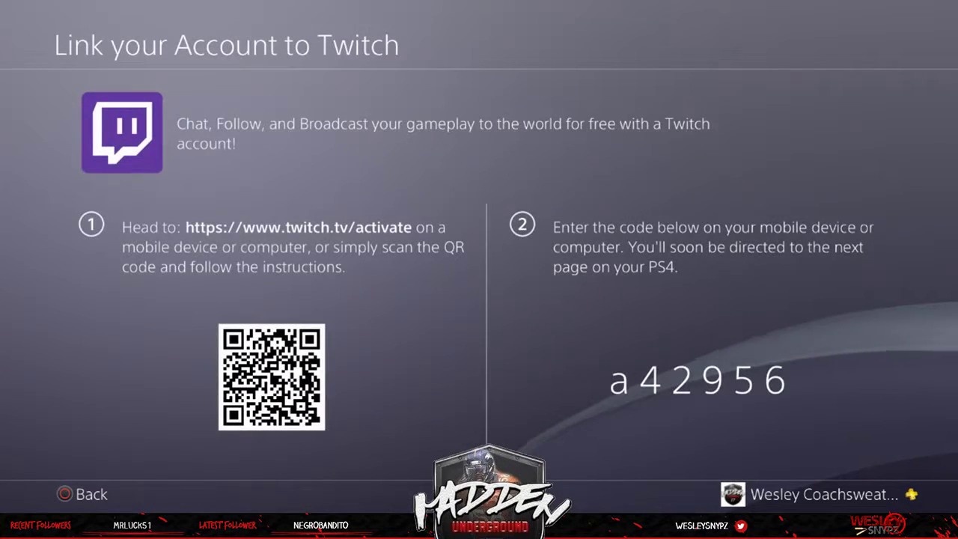